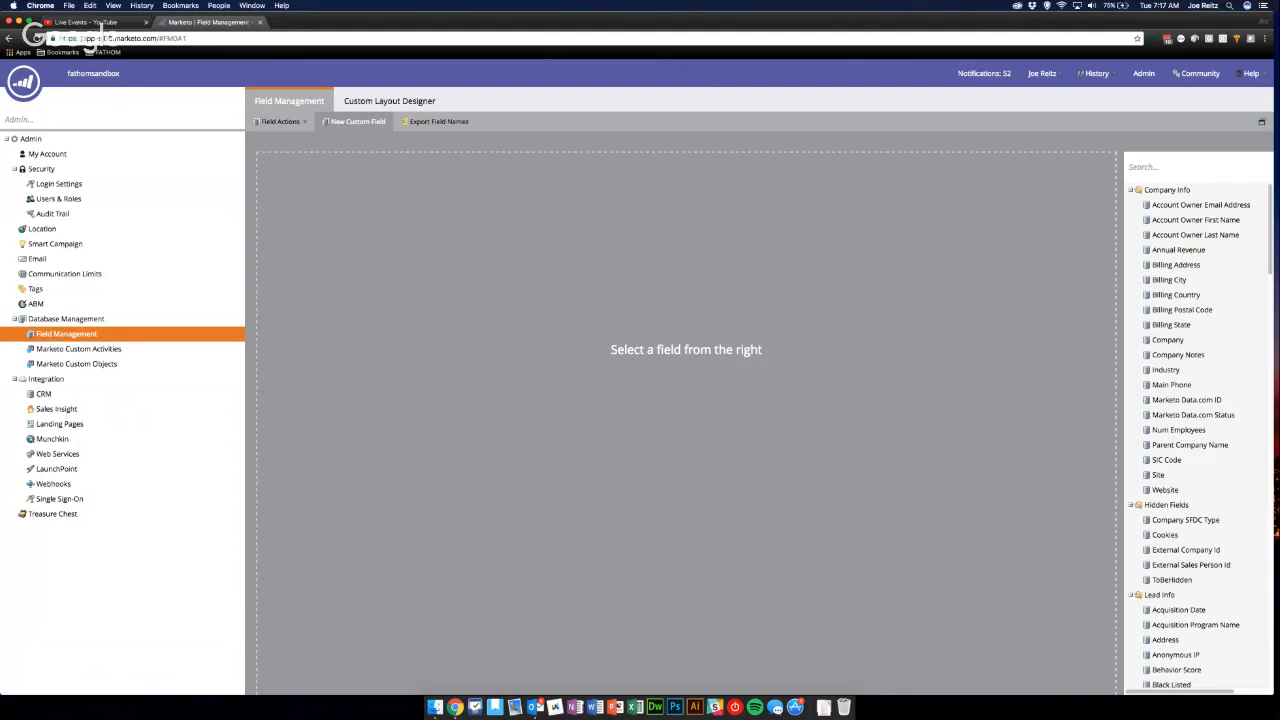
- Start a new custom field and name it Current Form Comments
{"action": "left_click", "coordinate": [355, 121]}
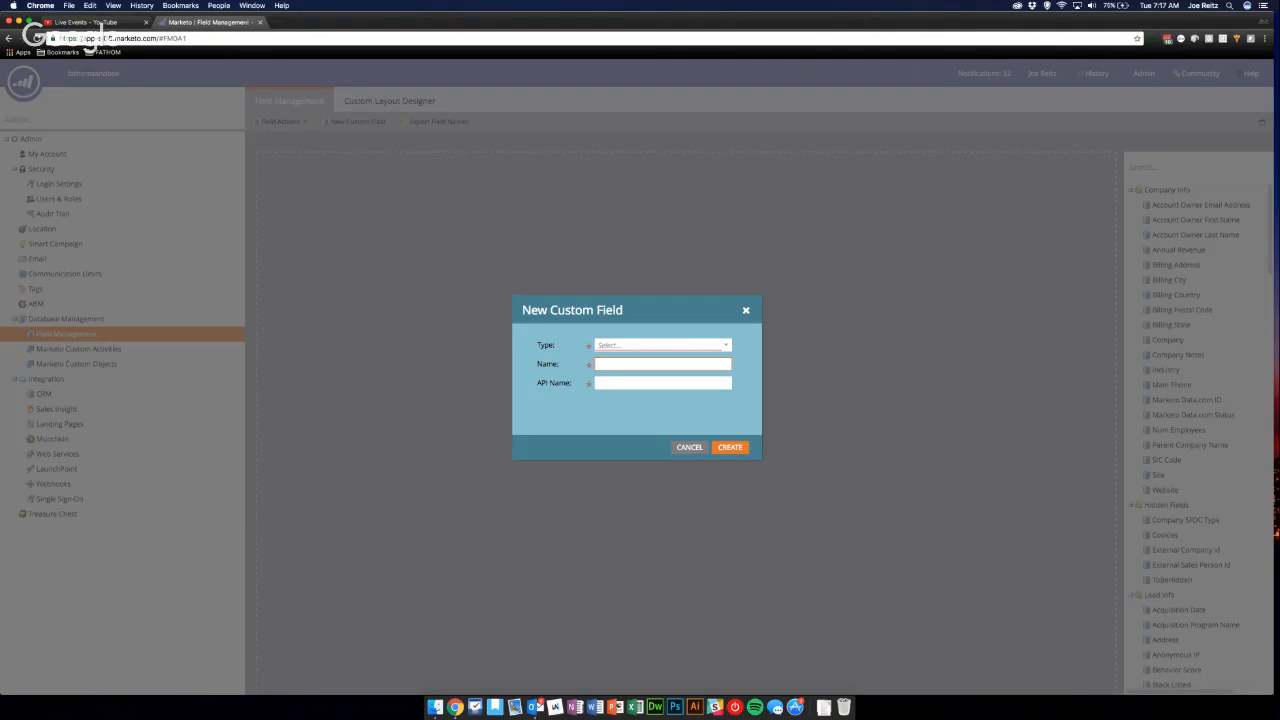
{"action": "type", "text": "Current Form Comments"}
- Examine the data types available for the new custom field, from Boolean through Url
{"action": "left_click", "coordinate": [726, 345]}
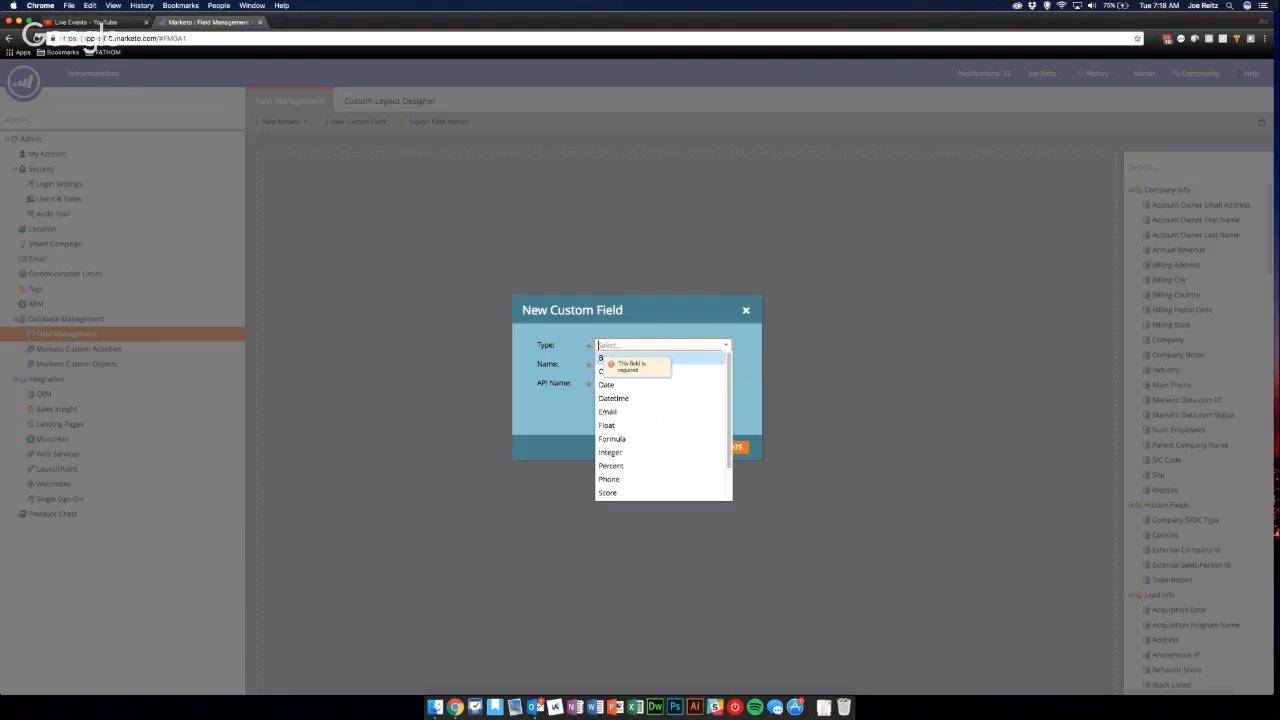
{"action": "scroll", "coordinate": [660, 425], "scroll_direction": "down", "scroll_amount": 2}
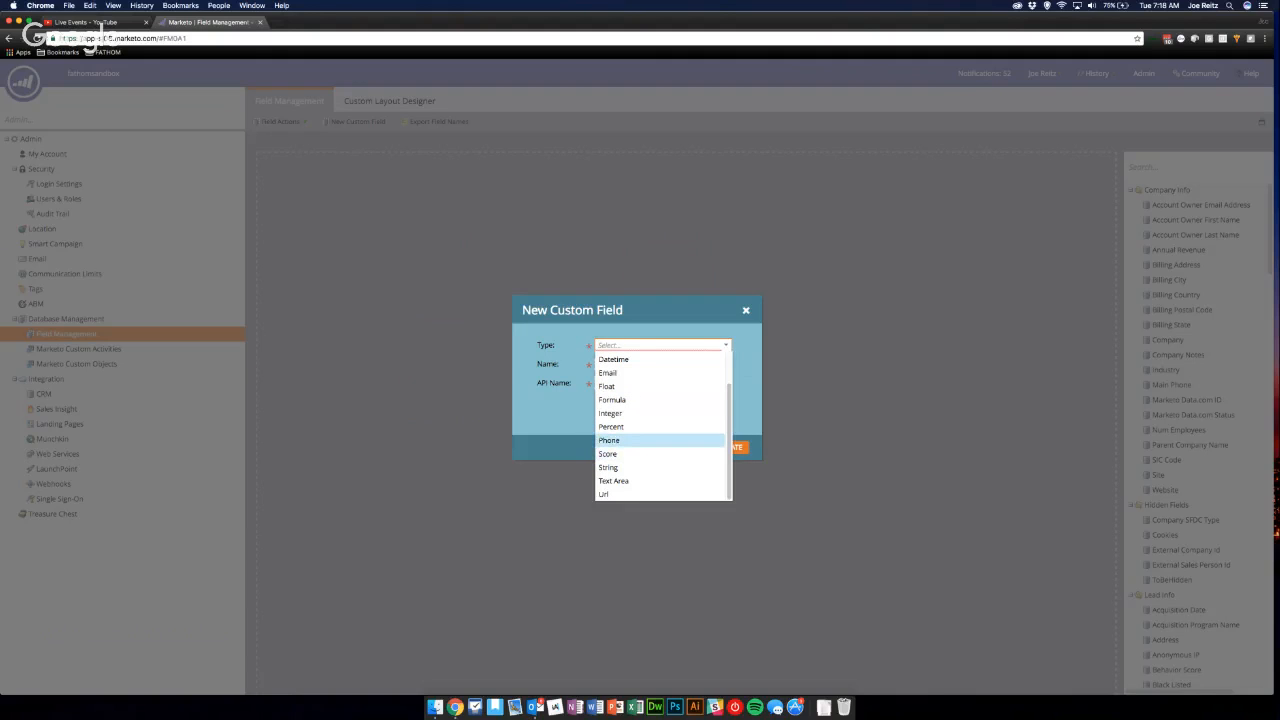
{"action": "scroll", "coordinate": [660, 385], "scroll_direction": "up", "scroll_amount": 1}
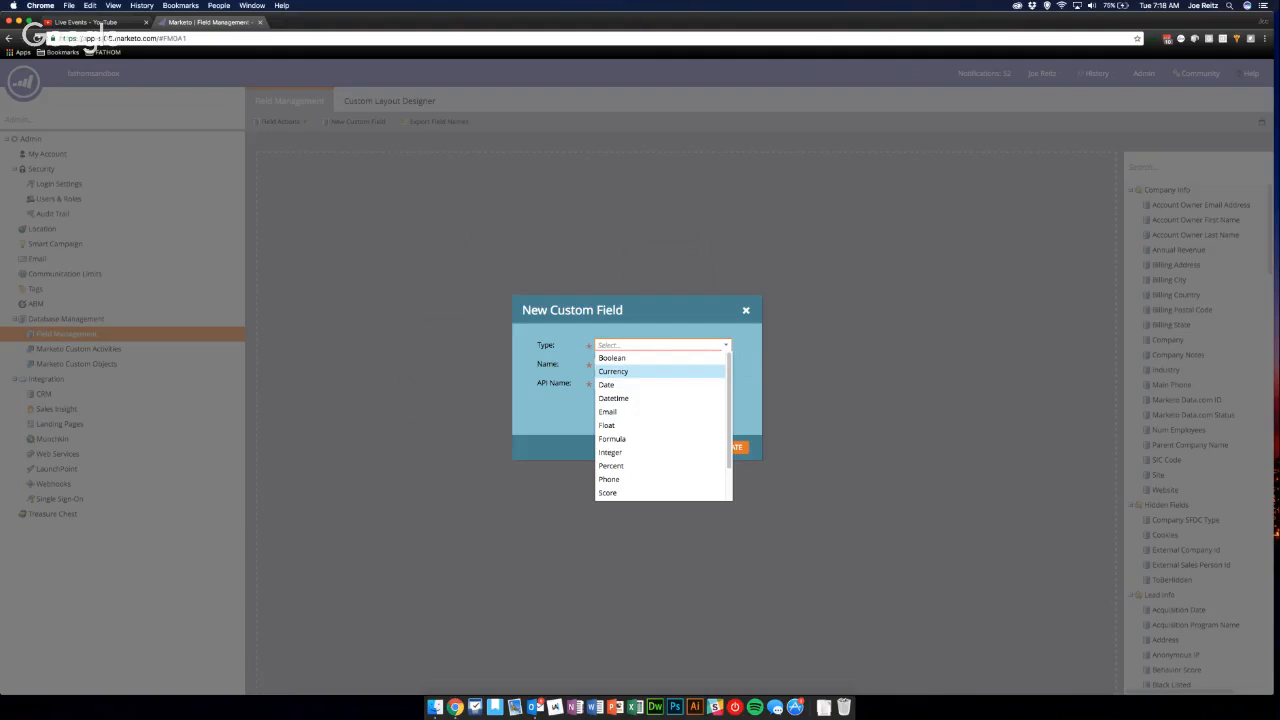
{"action": "scroll", "coordinate": [640, 430], "scroll_direction": "down", "scroll_amount": 1}
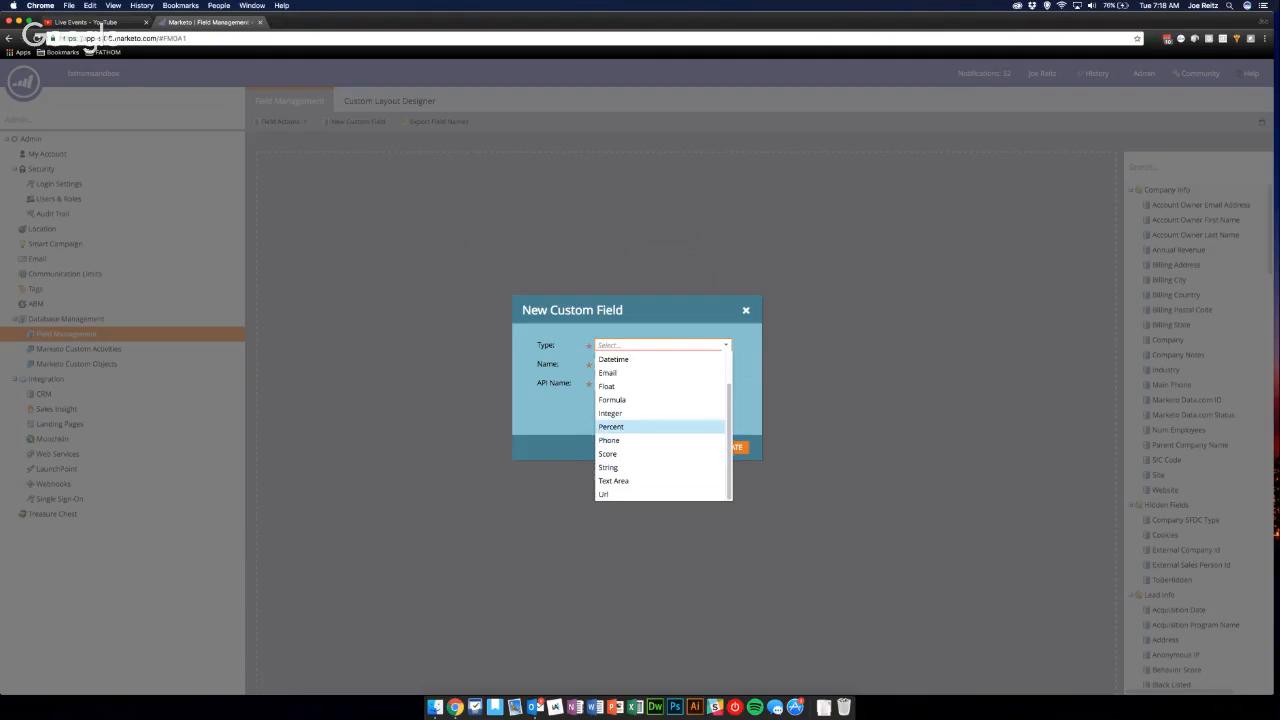
{"action": "key", "text": "Up"}
{"action": "key", "text": "Up"}
{"action": "key", "text": "Up"}
{"action": "key", "text": "Up"}
{"action": "key", "text": "Up"}
{"action": "key", "text": "Up"}
{"action": "key", "text": "Up"}
{"action": "key", "text": "Up"}
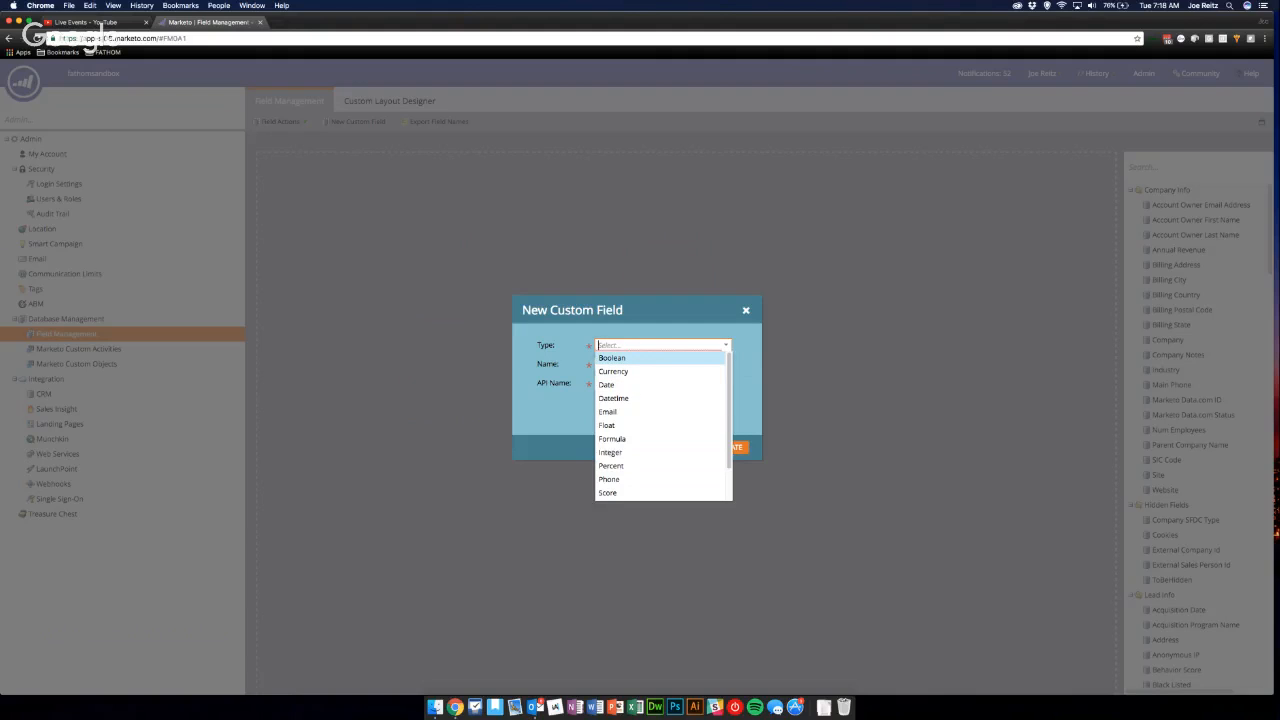
{"action": "key", "text": "Down"}
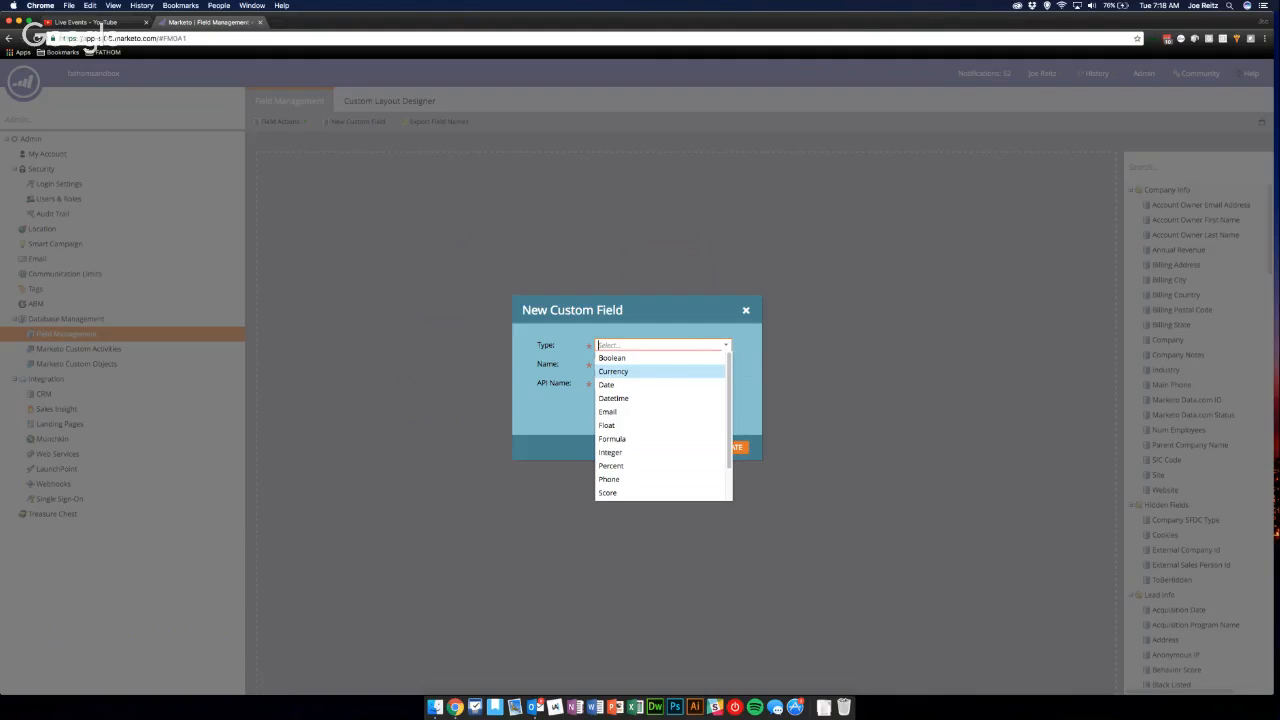
{"action": "key", "text": "Up"}
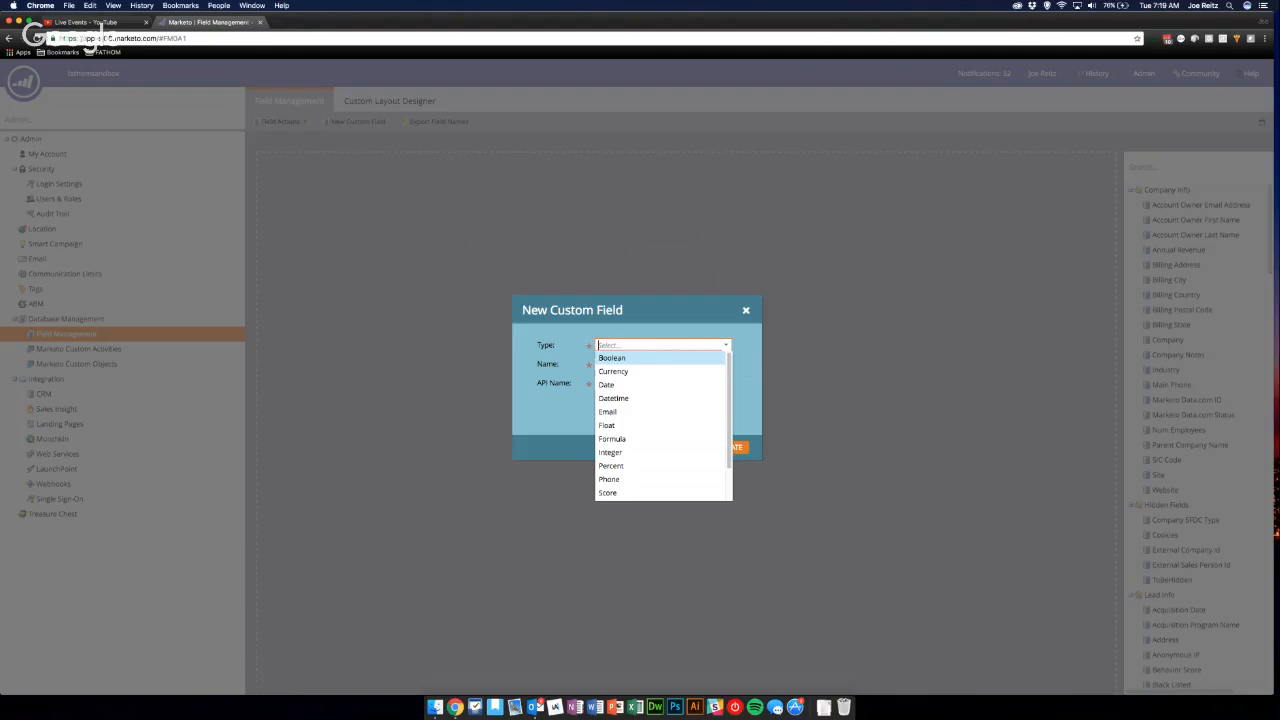
{"action": "key", "text": "Down"}
{"action": "key", "text": "Down"}
{"action": "key", "text": "Down"}
{"action": "key", "text": "Down"}
{"action": "key", "text": "Down"}
{"action": "key", "text": "Down"}
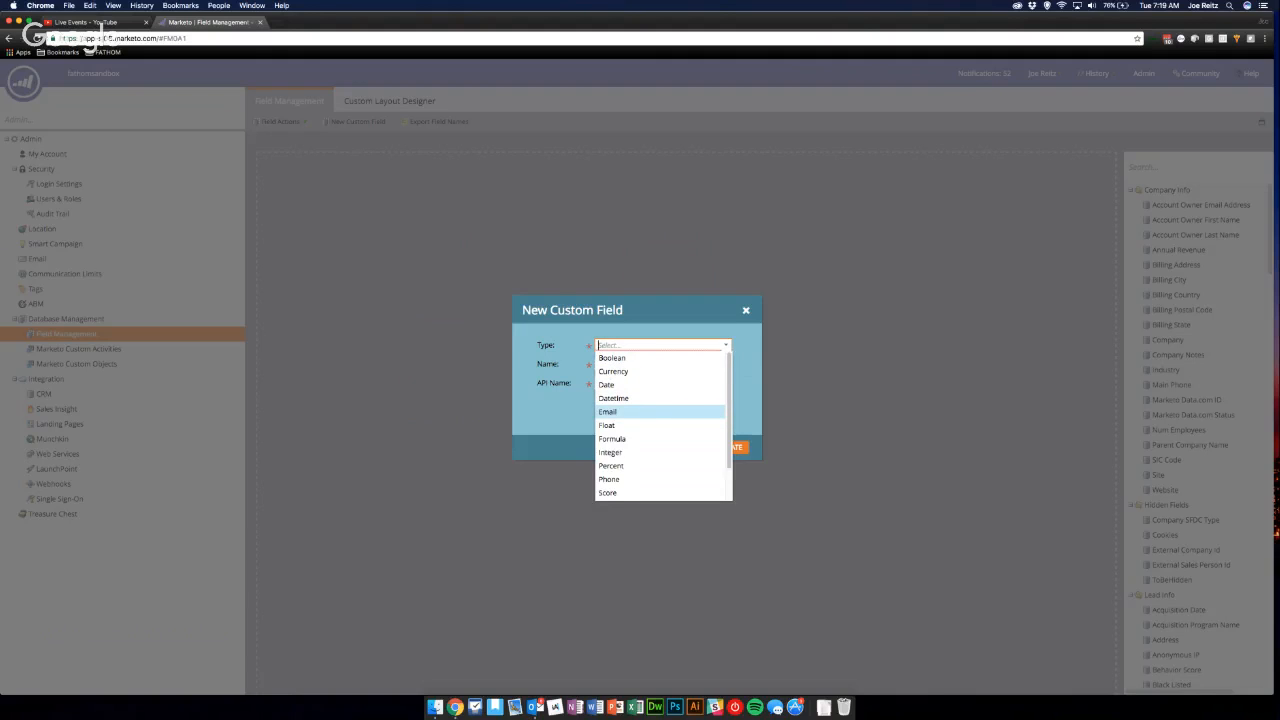
{"action": "key", "text": "Down"}
{"action": "key", "text": "Down"}
{"action": "key", "text": "Down"}
{"action": "key", "text": "Down"}
{"action": "key", "text": "Down"}
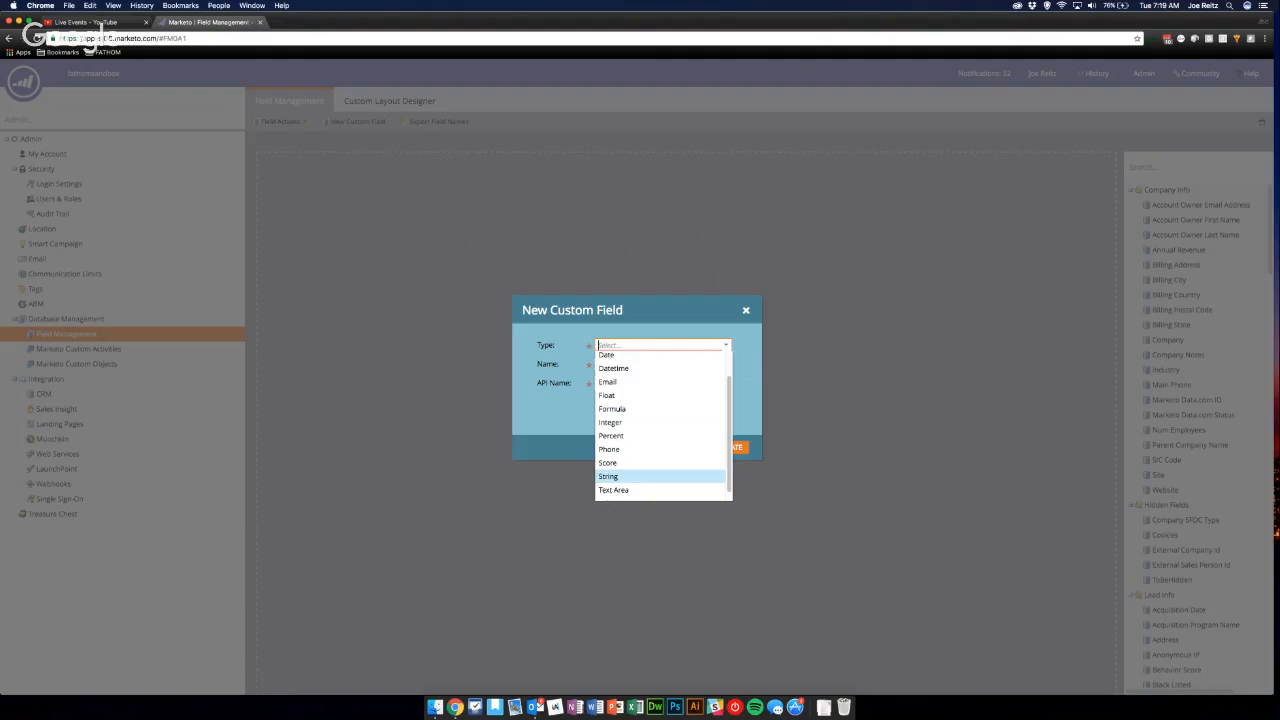
{"action": "key", "text": "Up"}
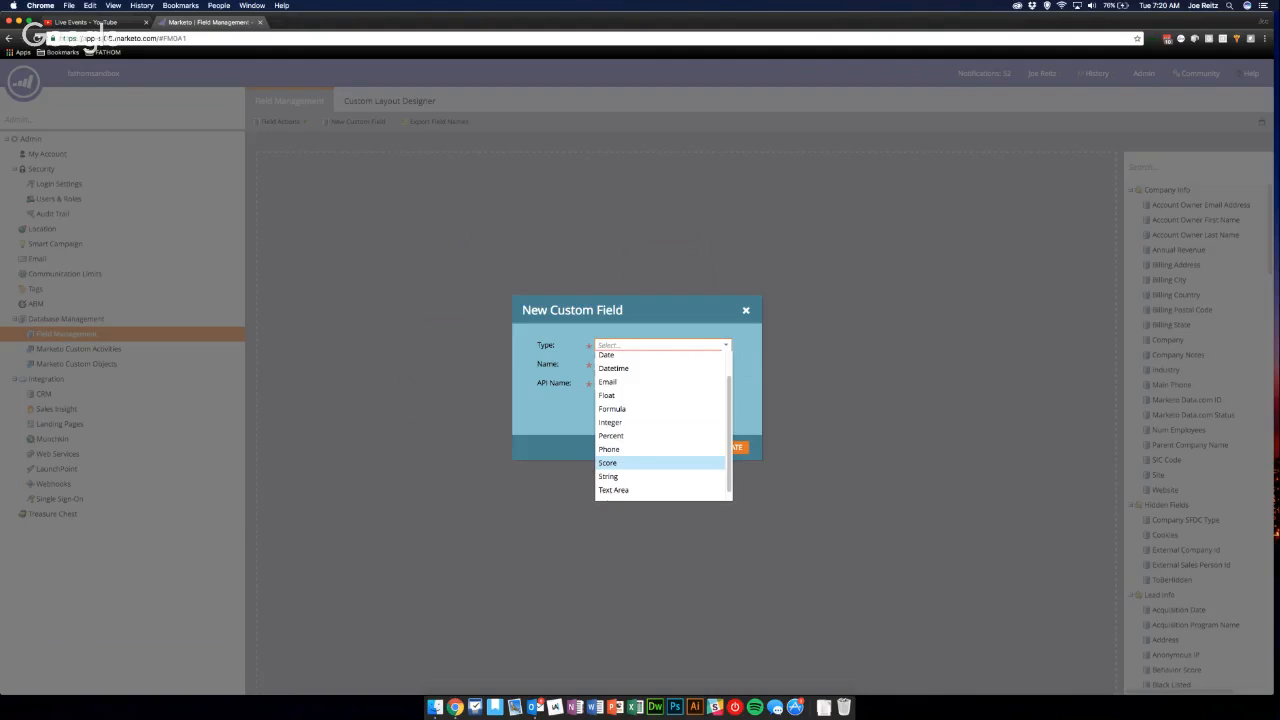
{"action": "scroll", "coordinate": [660, 408], "scroll_direction": "down", "scroll_amount": 1}
{"action": "scroll", "coordinate": [660, 386], "scroll_direction": "up", "scroll_amount": 2}
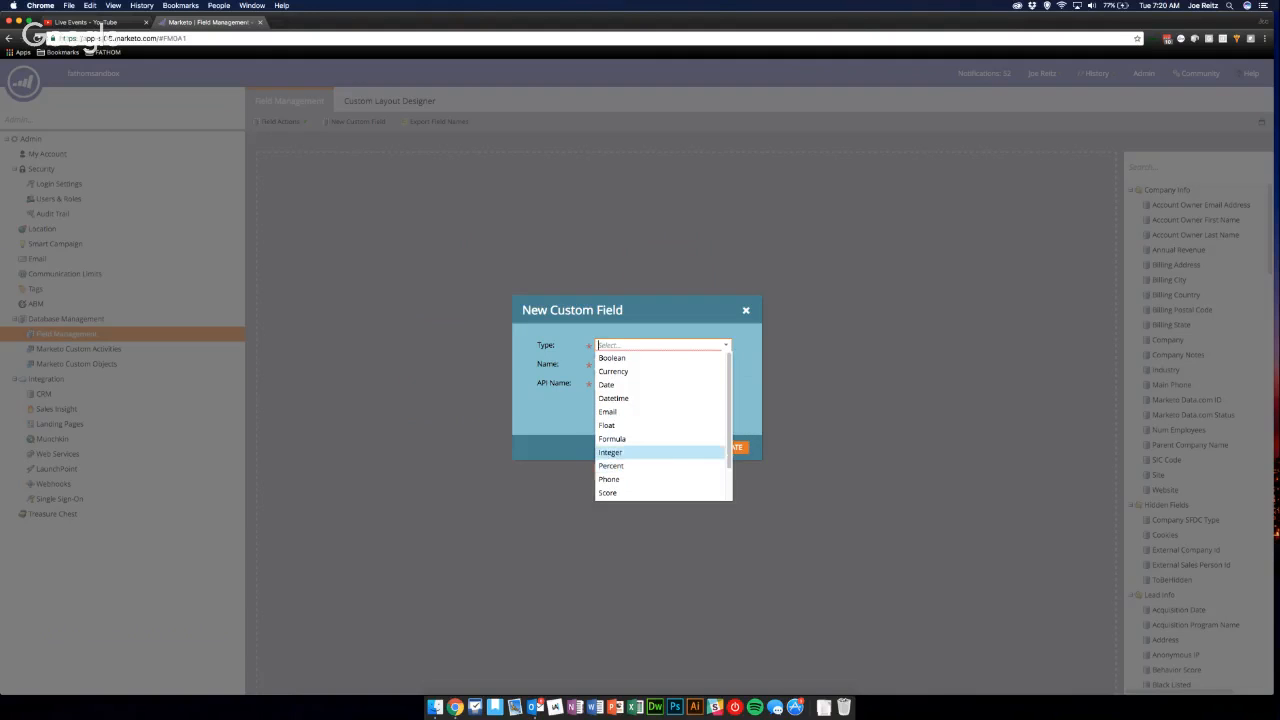
- Set the new field's type to String and create the field
{"action": "scroll", "coordinate": [660, 413], "scroll_direction": "down", "scroll_amount": 1}
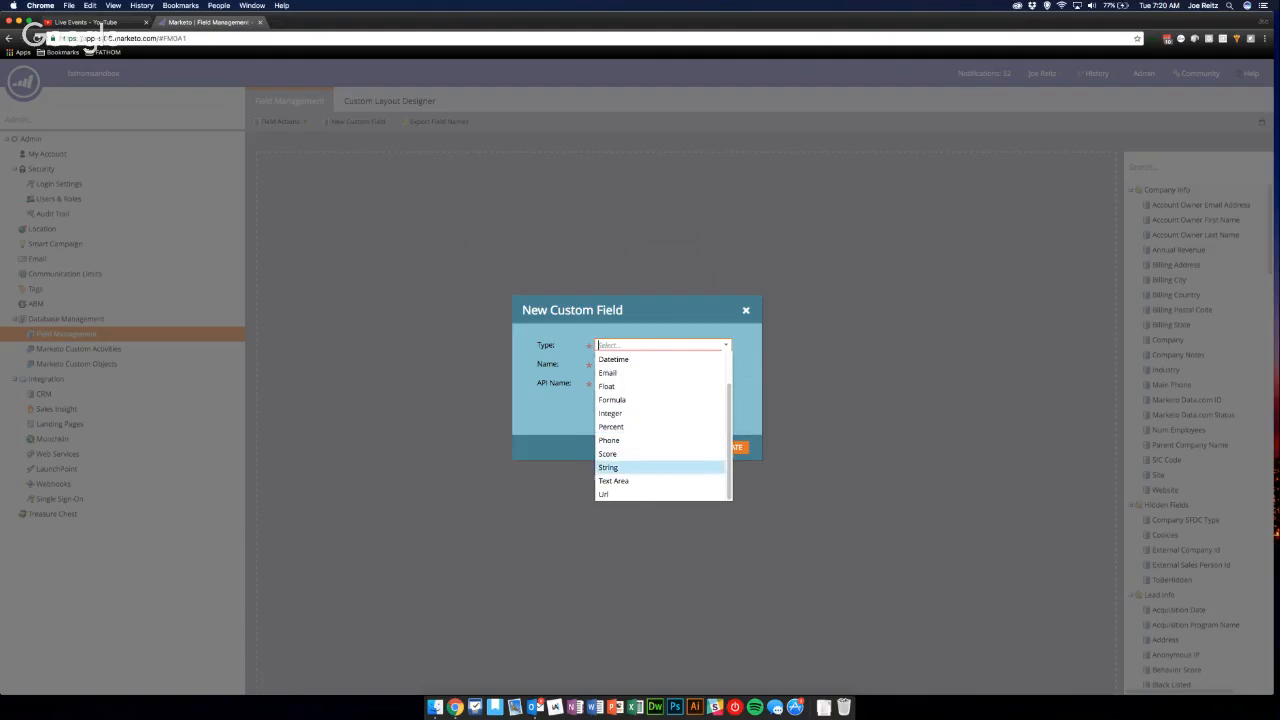
{"action": "left_click", "coordinate": [610, 467]}
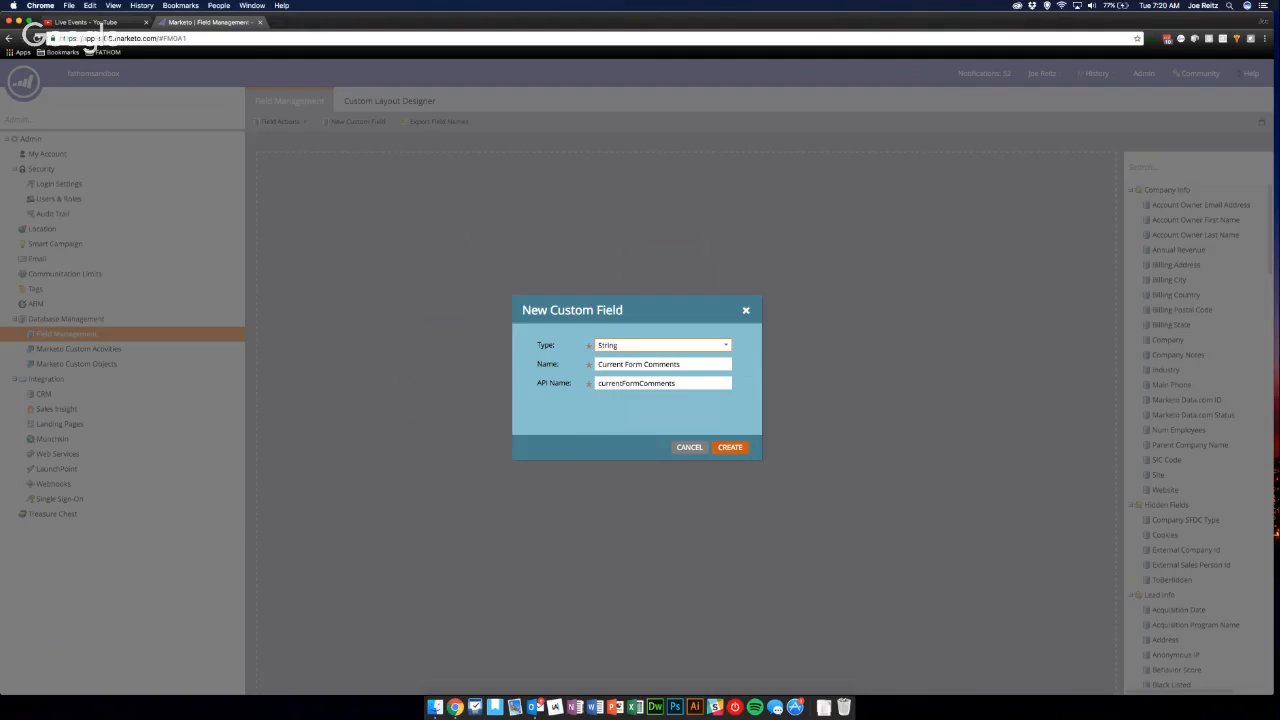
{"action": "key", "text": "Return"}
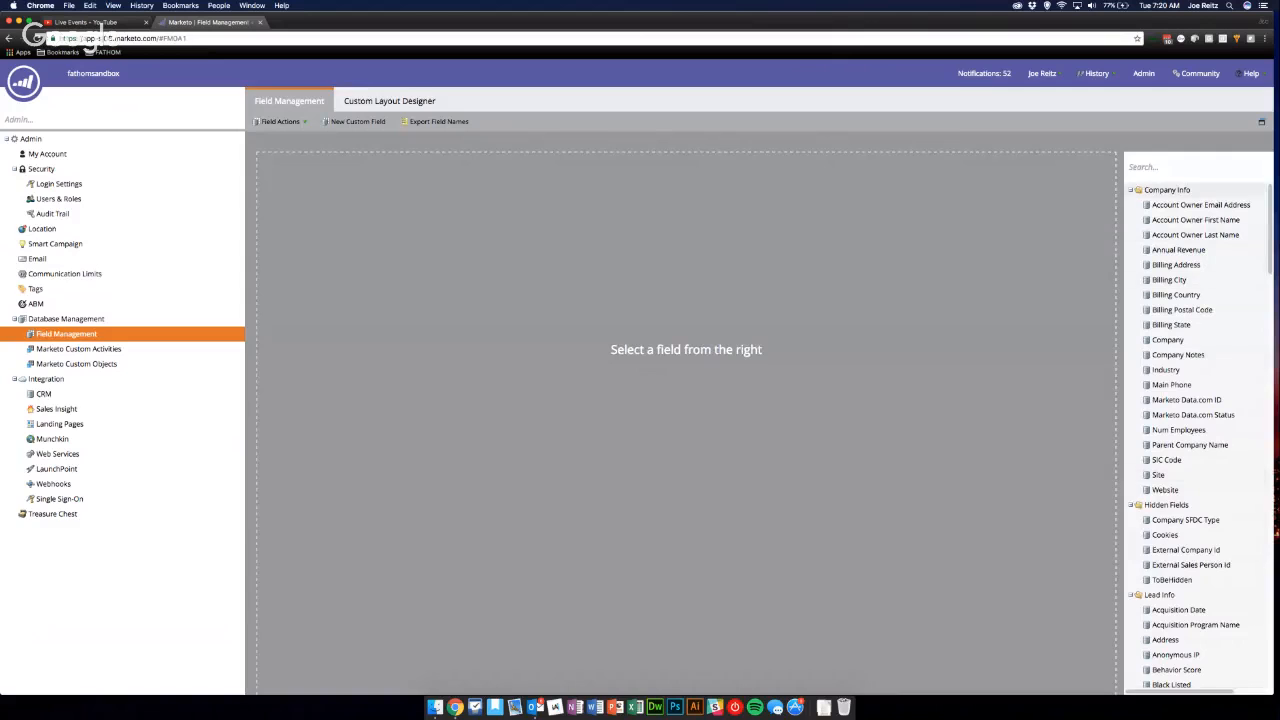
- Find the Current Form Comments field by searching for "current form" and change its type to Text Area
{"action": "type", "text": "current form"}
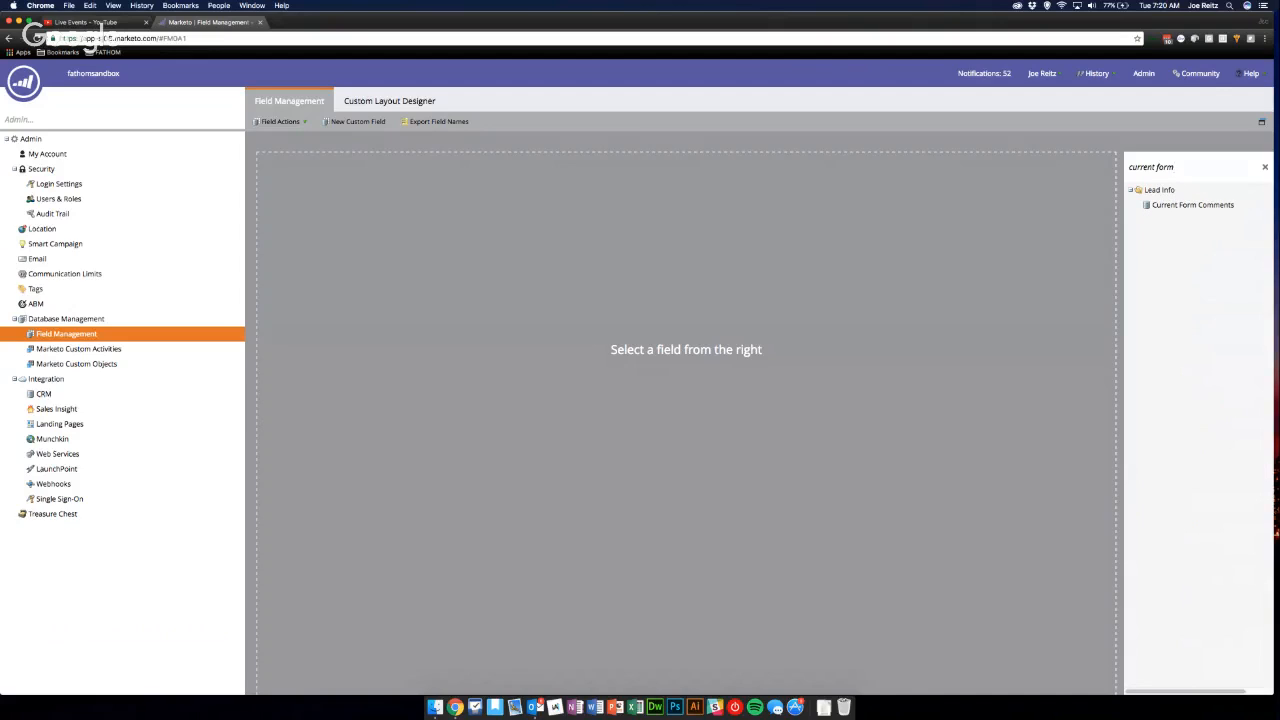
{"action": "left_click", "coordinate": [1192, 204]}
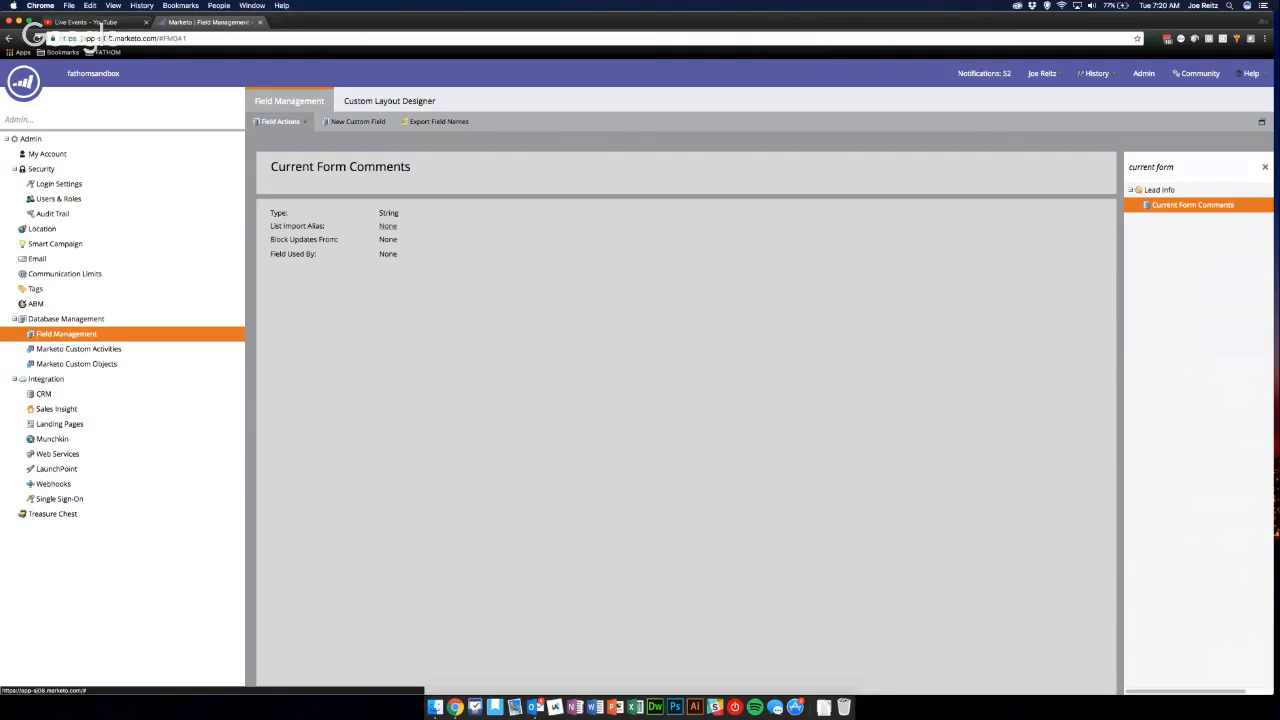
{"action": "left_click", "coordinate": [279, 121]}
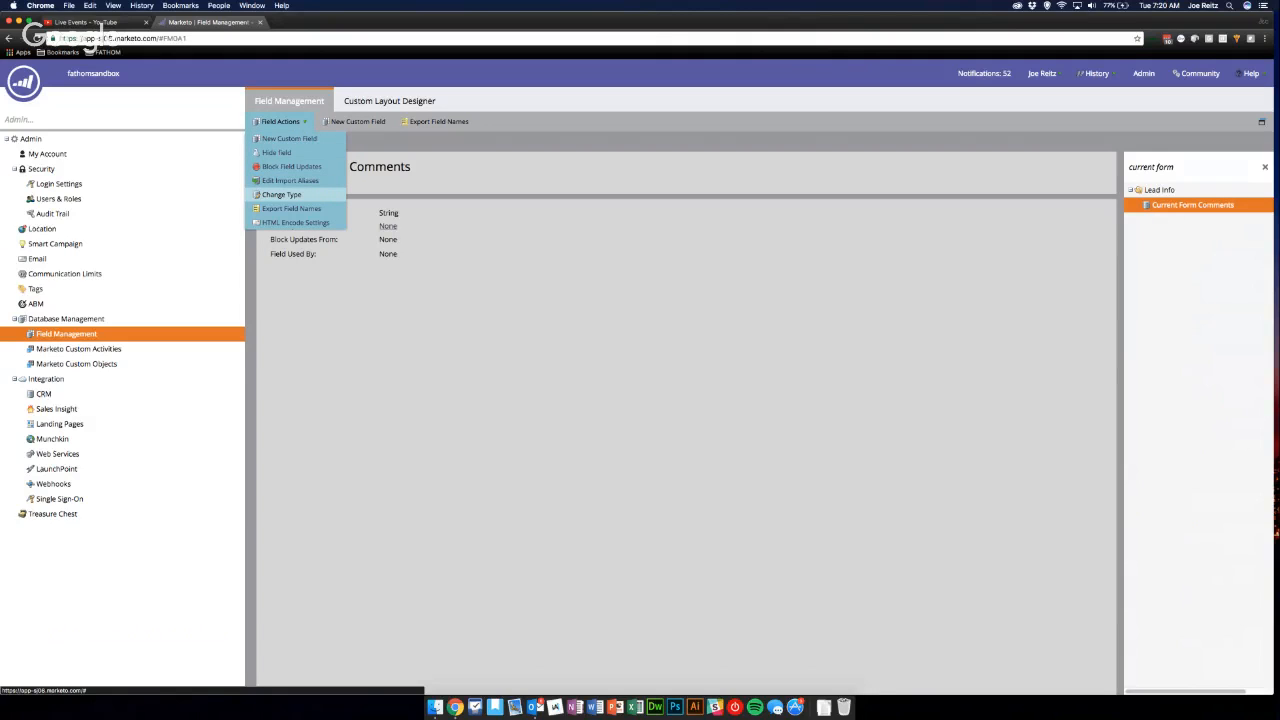
{"action": "left_click", "coordinate": [281, 194]}
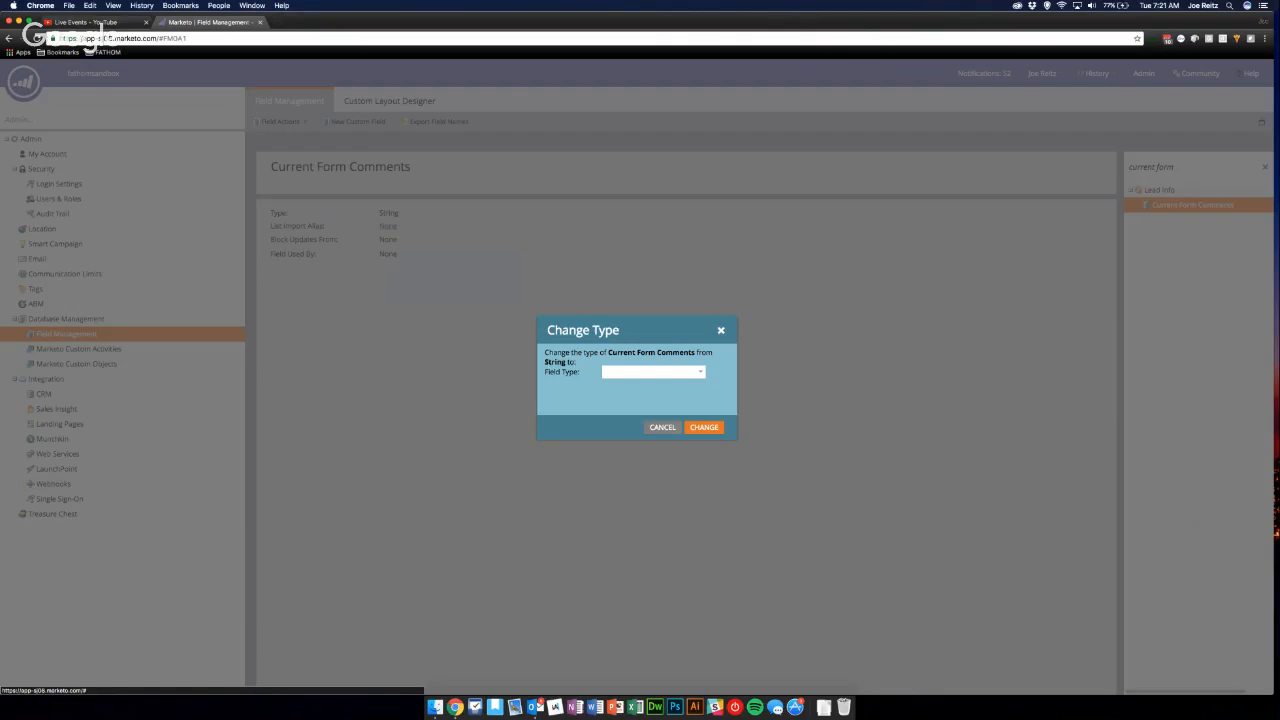
{"action": "left_click", "coordinate": [652, 372]}
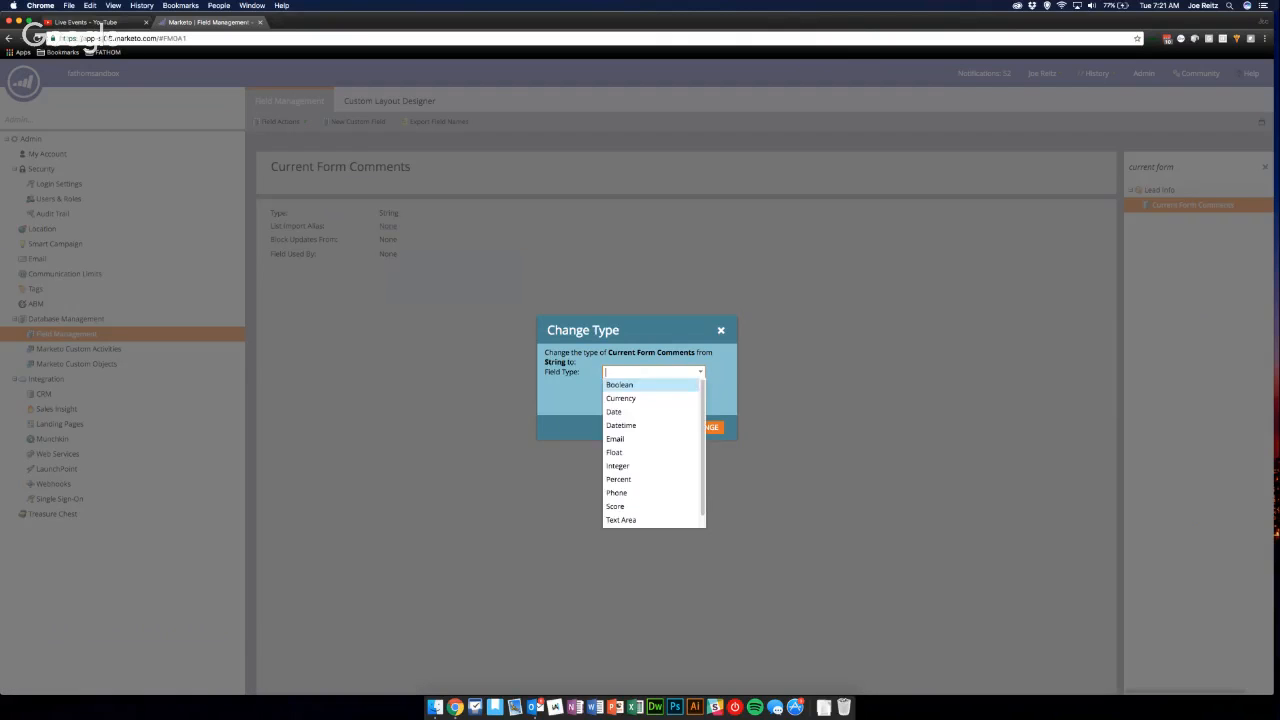
{"action": "scroll", "coordinate": [650, 426], "scroll_direction": "down", "scroll_amount": 1}
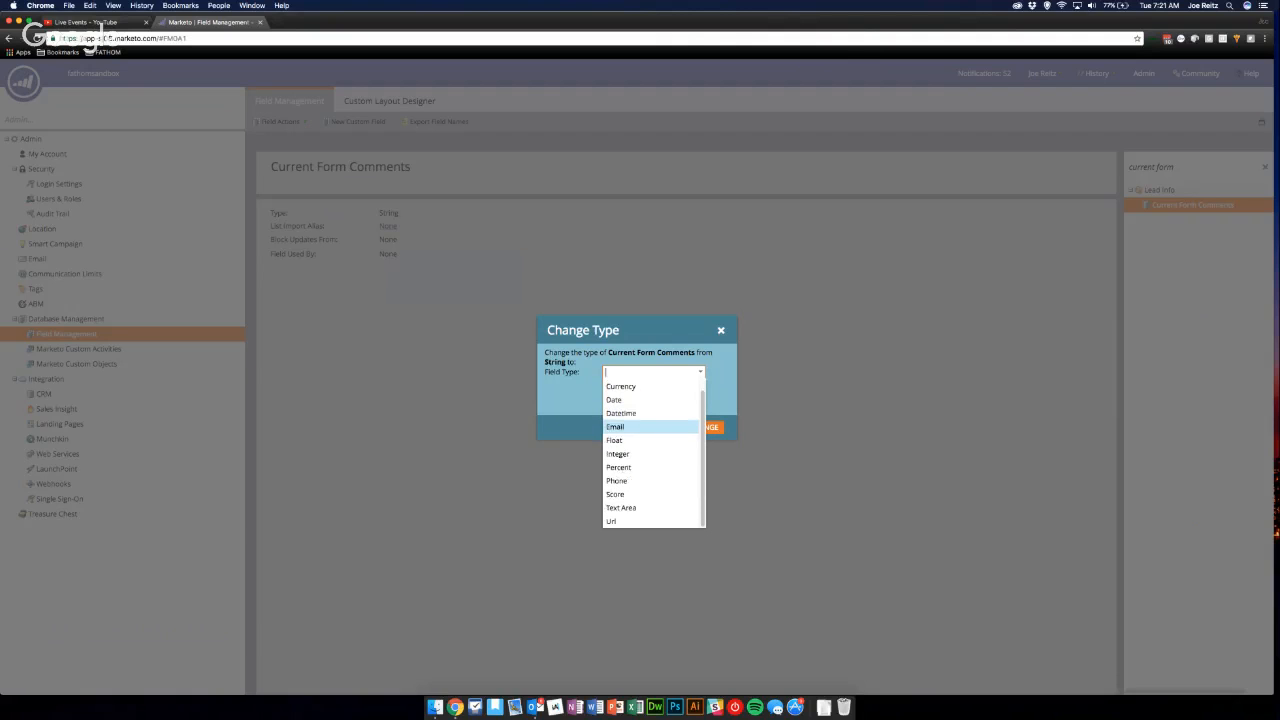
{"action": "left_click", "coordinate": [650, 508]}
{"action": "left_click", "coordinate": [704, 427]}
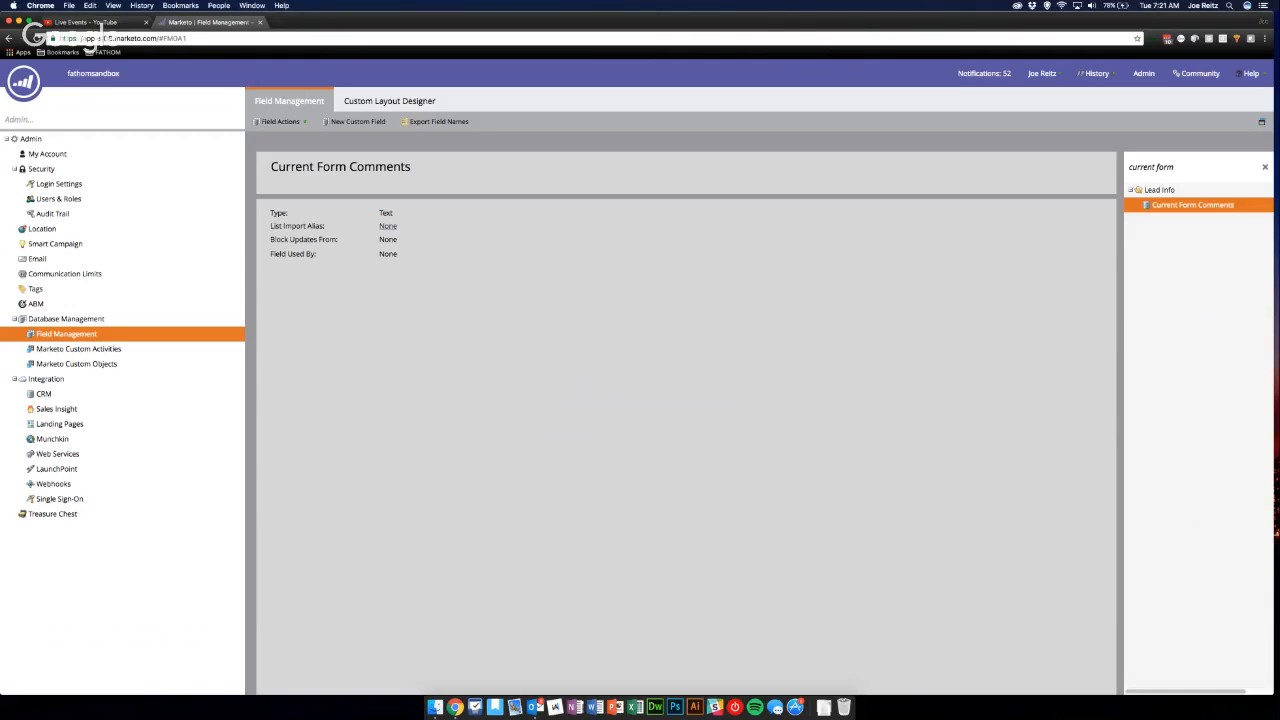
- Clear the field search and try to change the type of the standard Billing State field
{"action": "left_click", "coordinate": [1265, 167]}
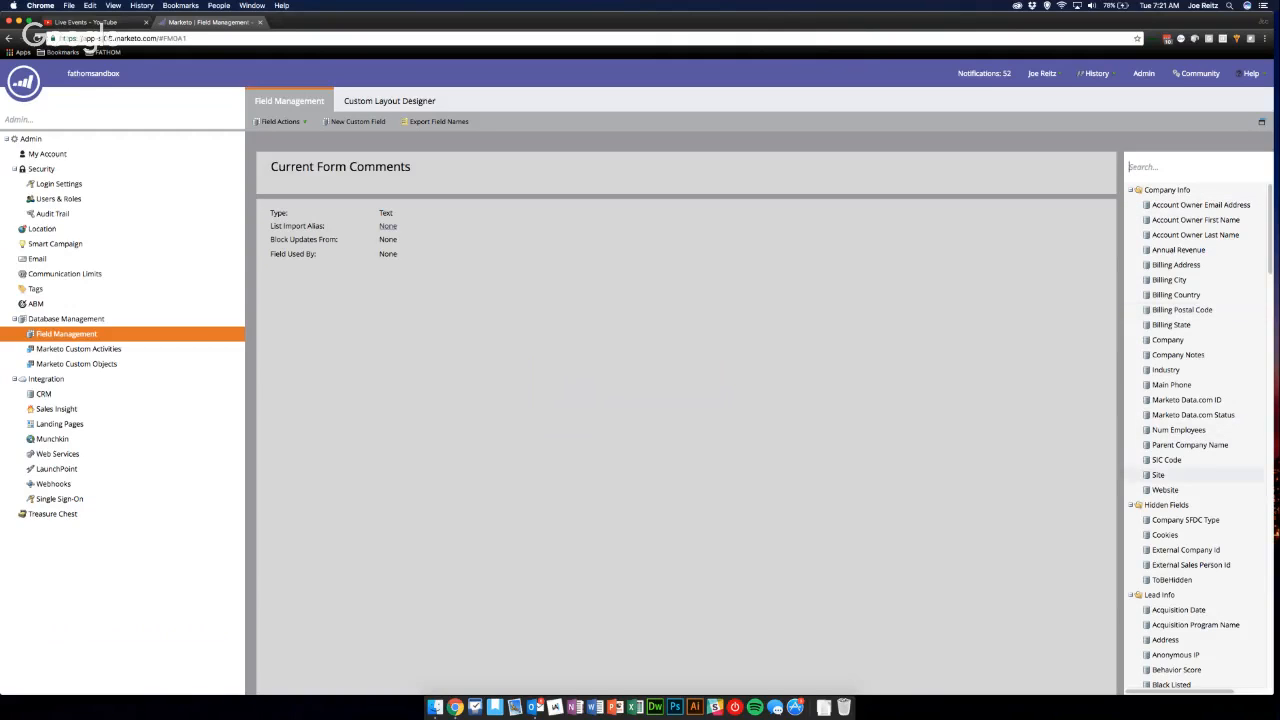
{"action": "left_click", "coordinate": [1175, 325]}
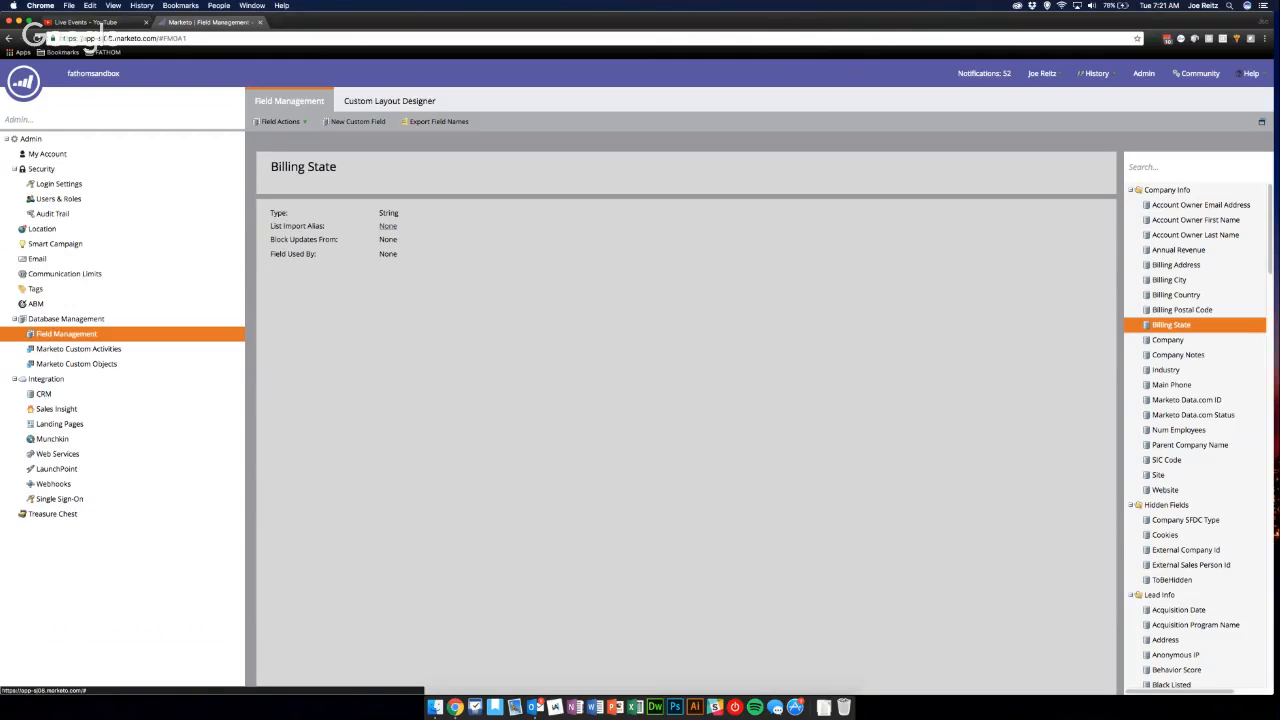
{"action": "left_click", "coordinate": [280, 121]}
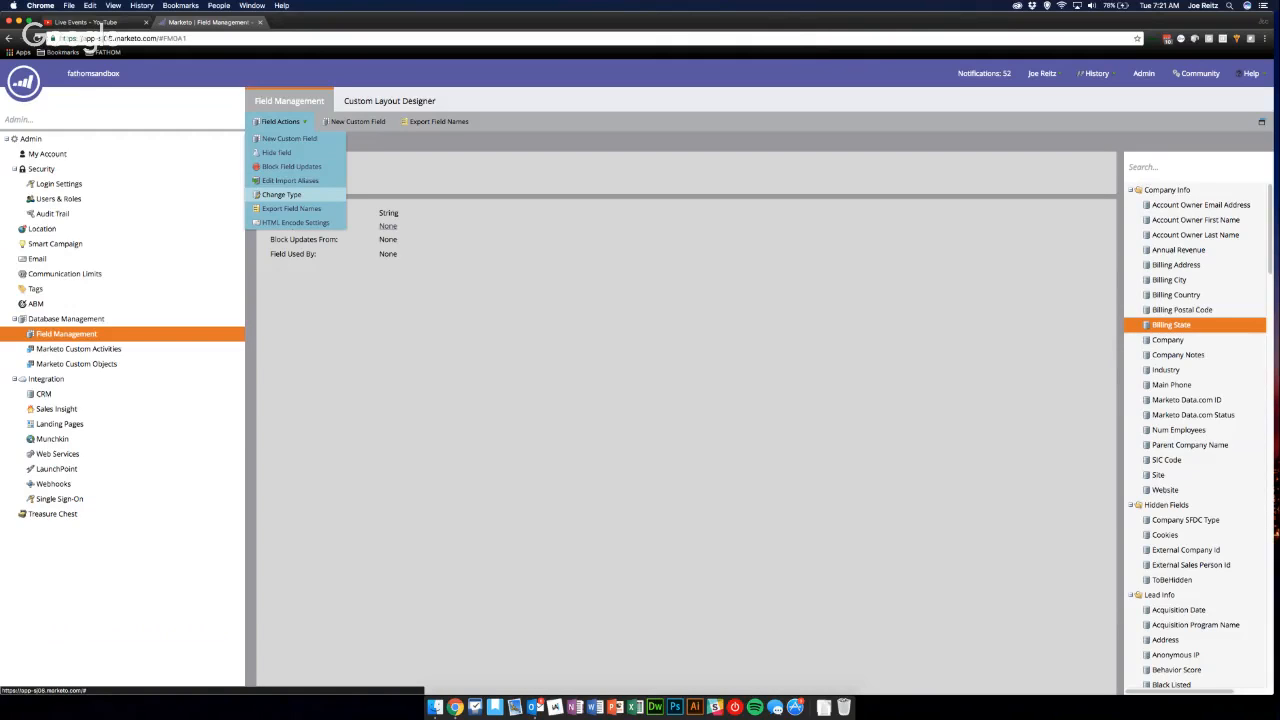
{"action": "left_click", "coordinate": [281, 194]}
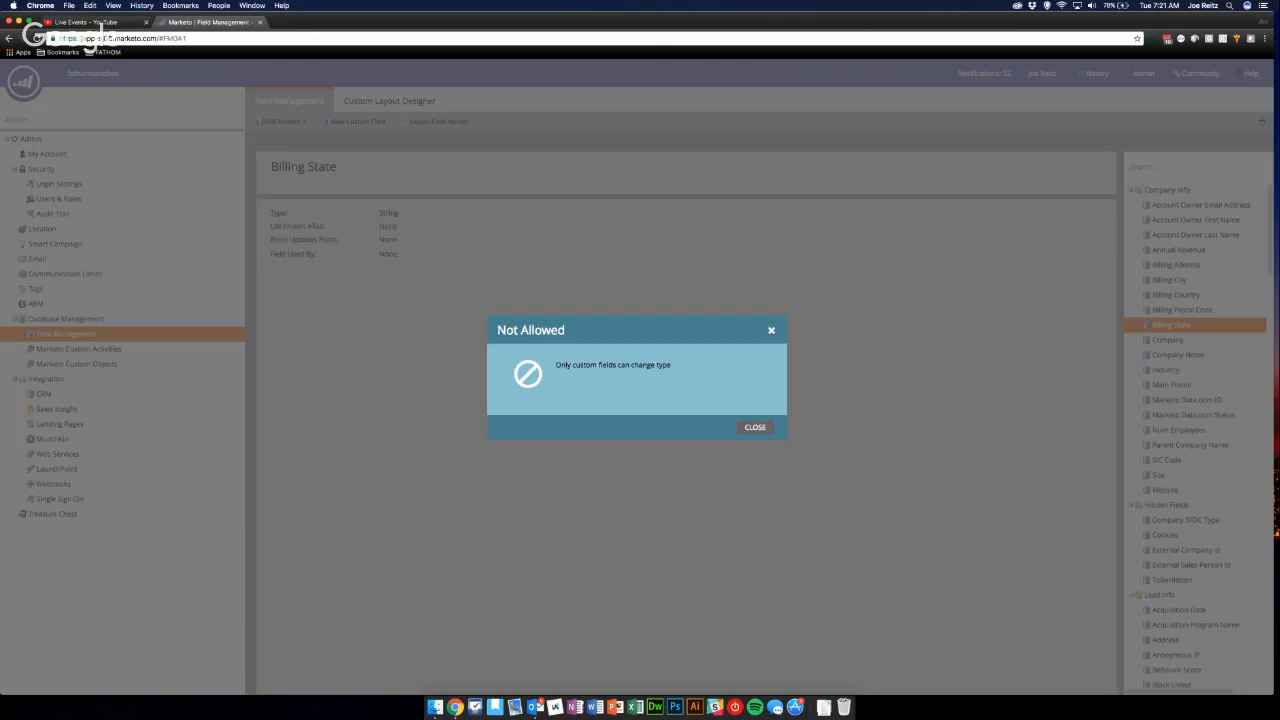
{"action": "left_click", "coordinate": [755, 427]}
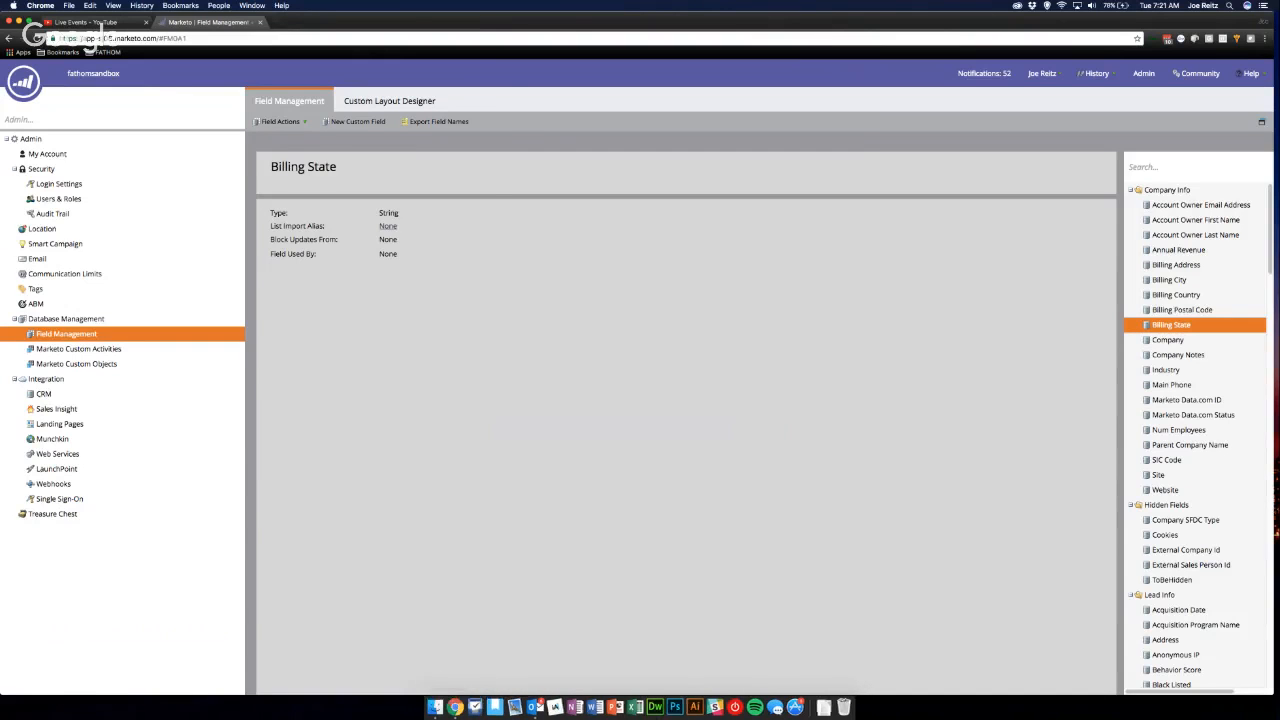
{"action": "key", "text": "ctrl+Up"}
{"action": "left_click", "coordinate": [240, 203]}
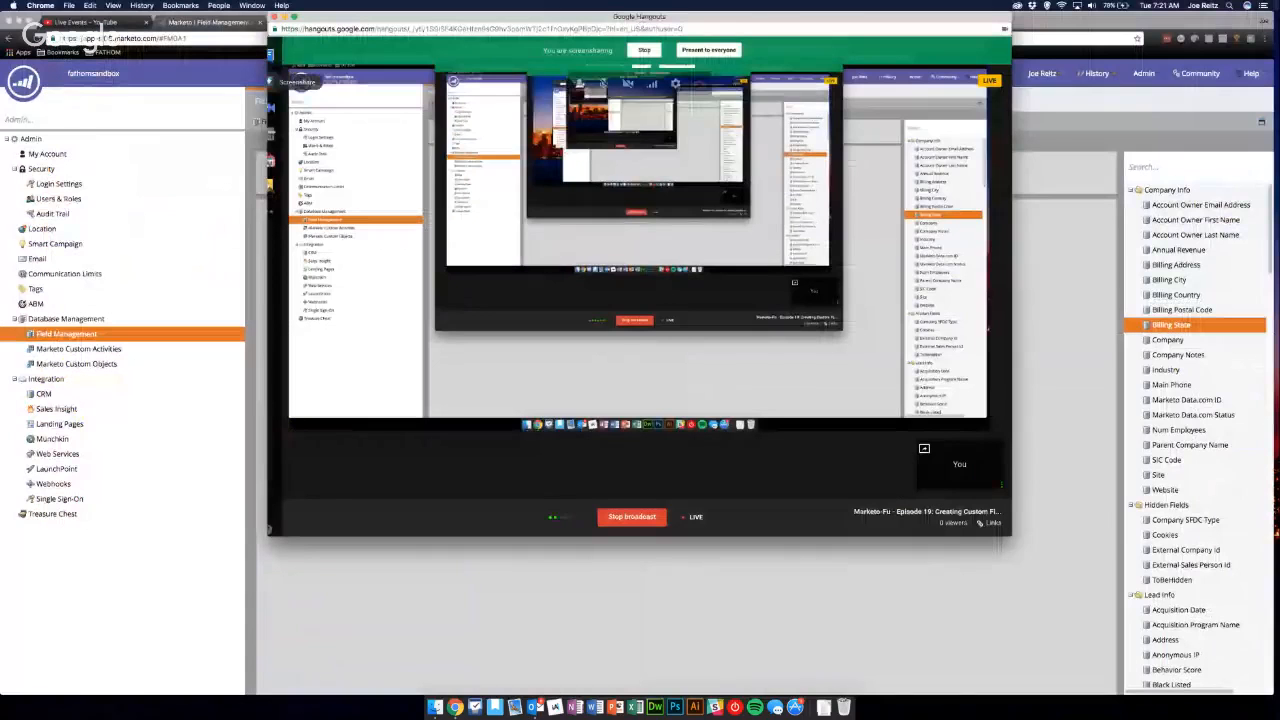